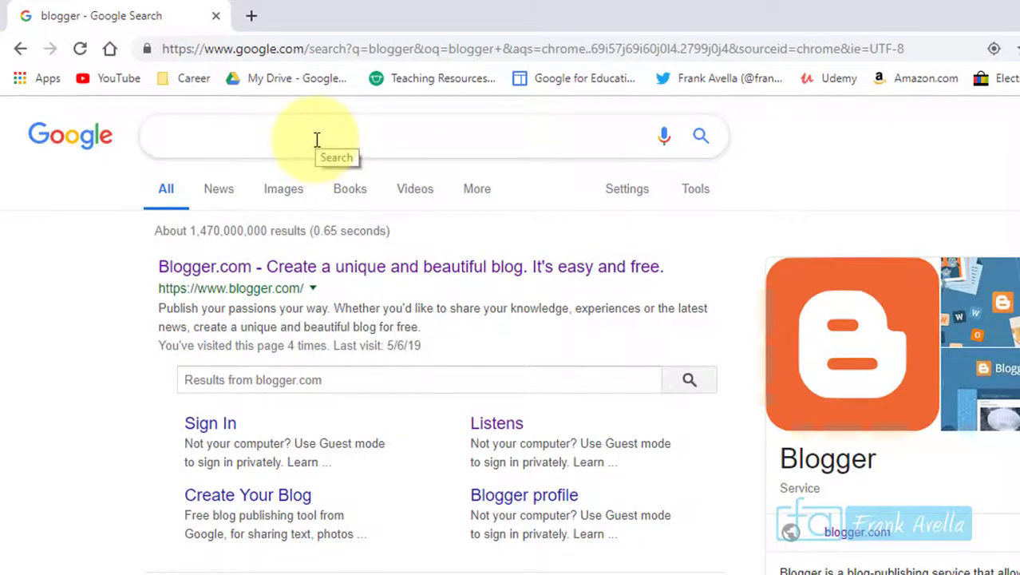
Step: Go to the Blogger site and start creating a new blog from the blog list
left_click(388, 272)
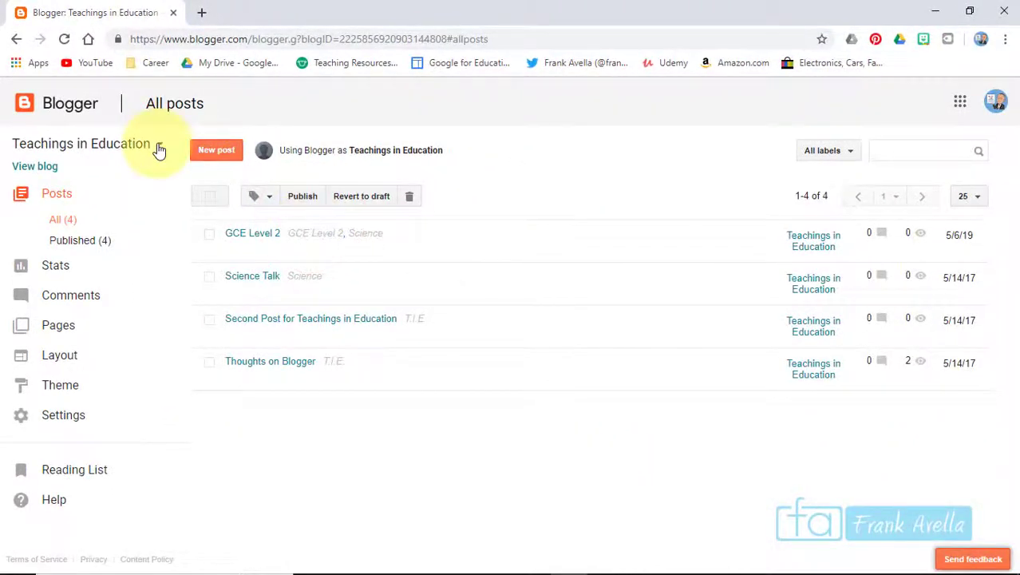
left_click(159, 150)
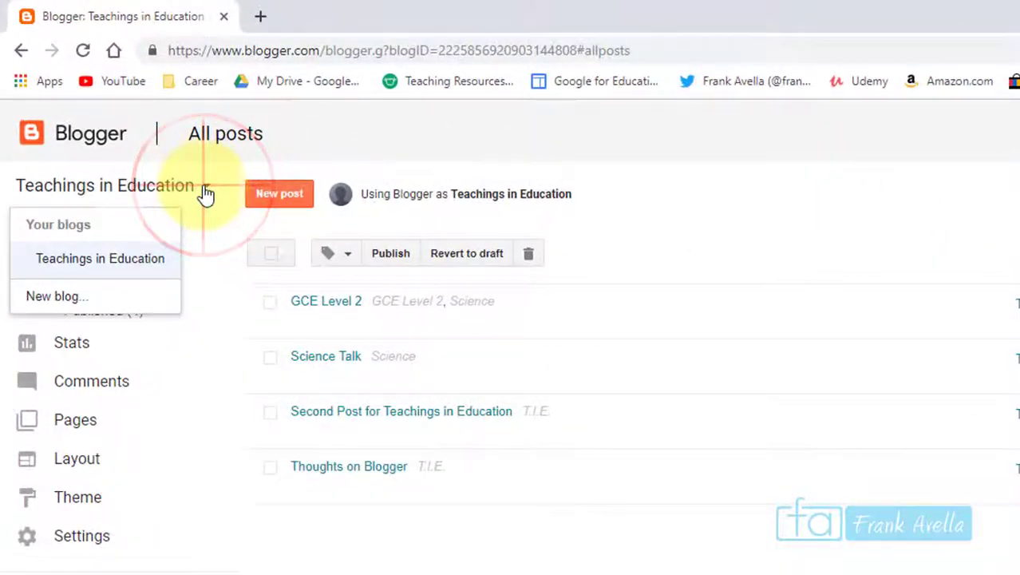
left_click(56, 297)
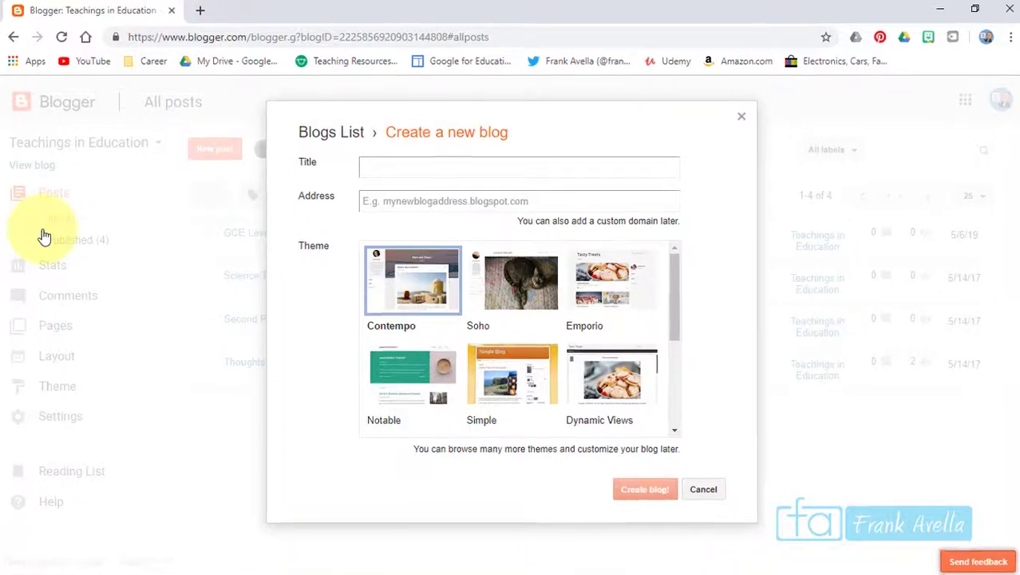
Step: Title the blog 'Math and Science and History' at mathscienhistory.blogspot.com with the Soho theme
left_click(454, 166)
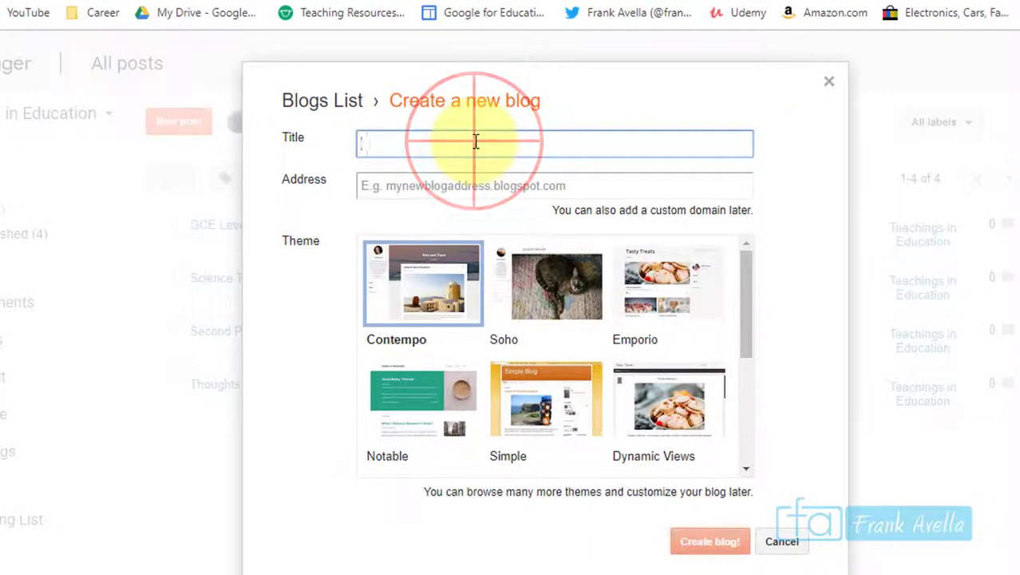
type("ma")
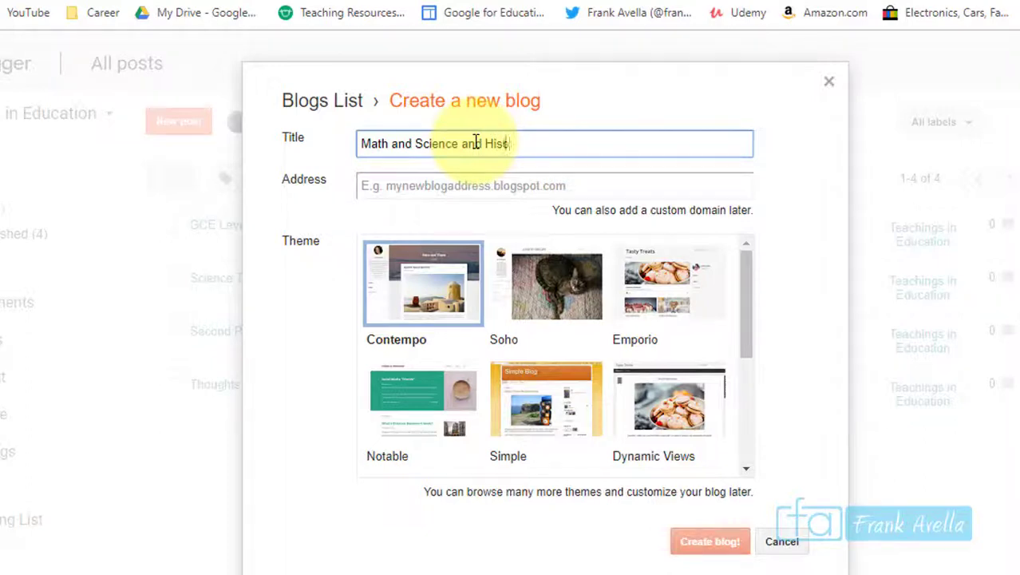
left_click(471, 192)
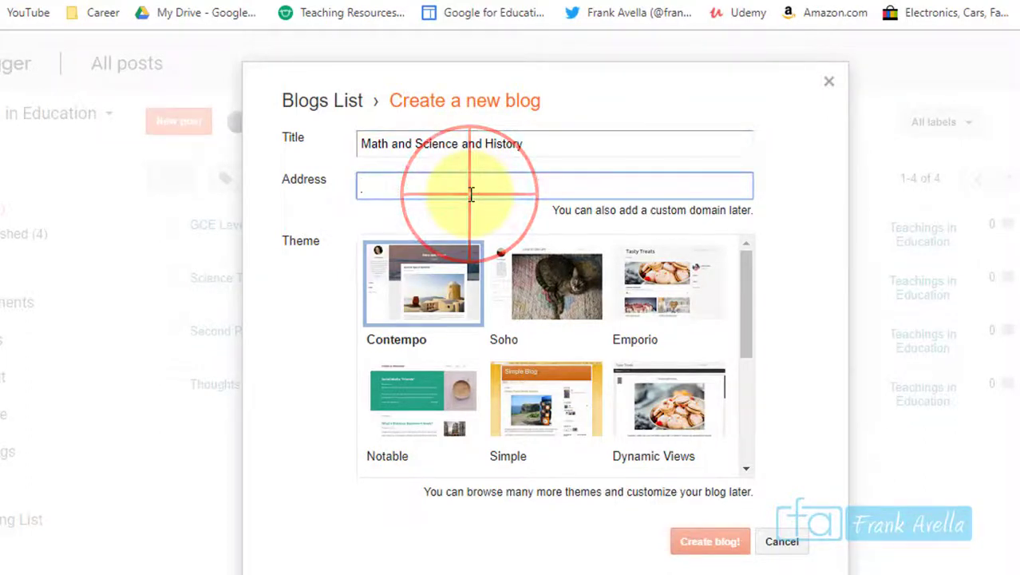
type("mathsci")
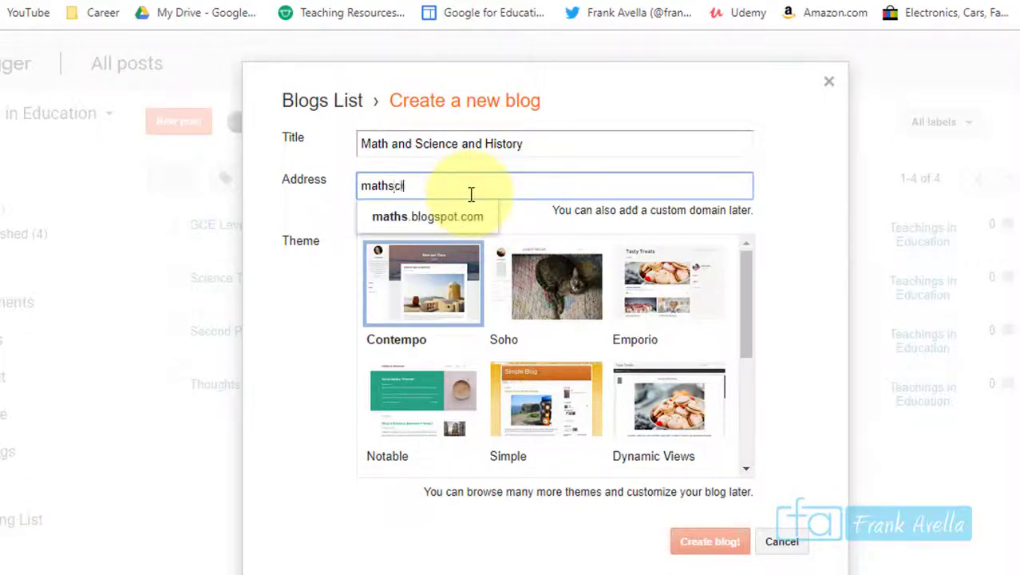
type("enhistory")
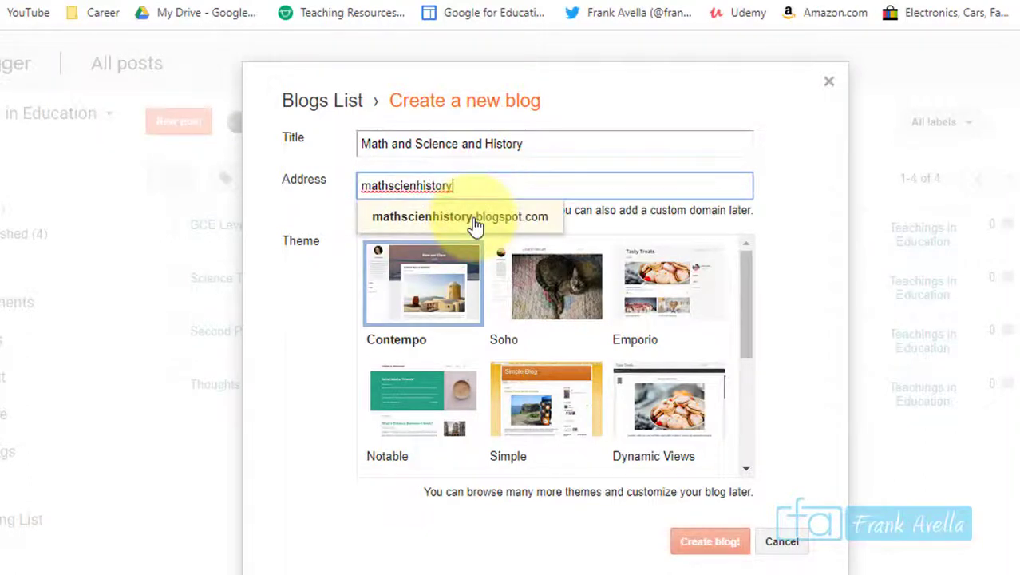
left_click(475, 217)
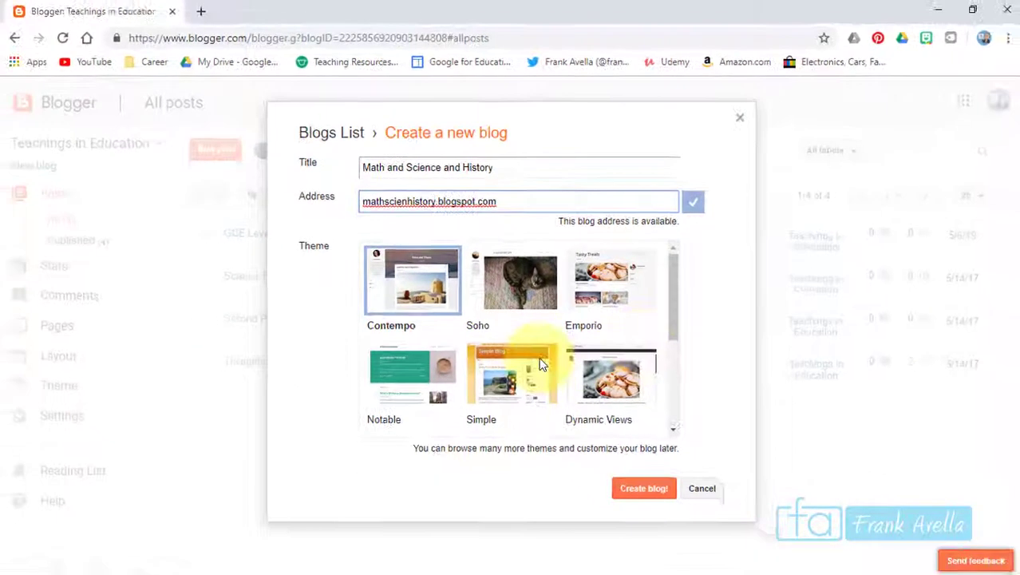
left_click(517, 282)
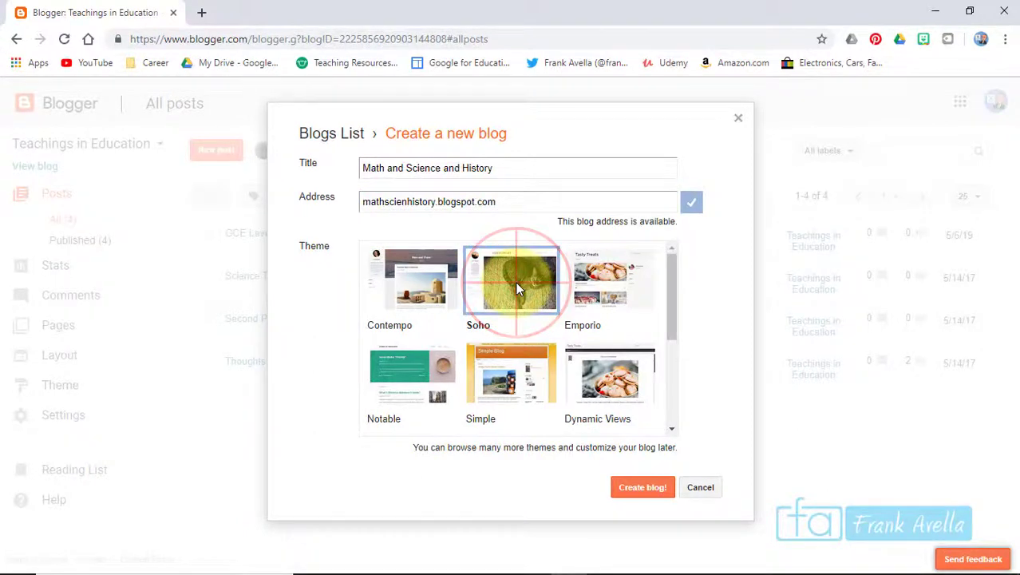
Step: Create the blog, declining the custom-domain offer and dismissing the Google+ notice
left_click(610, 281)
left_click(642, 488)
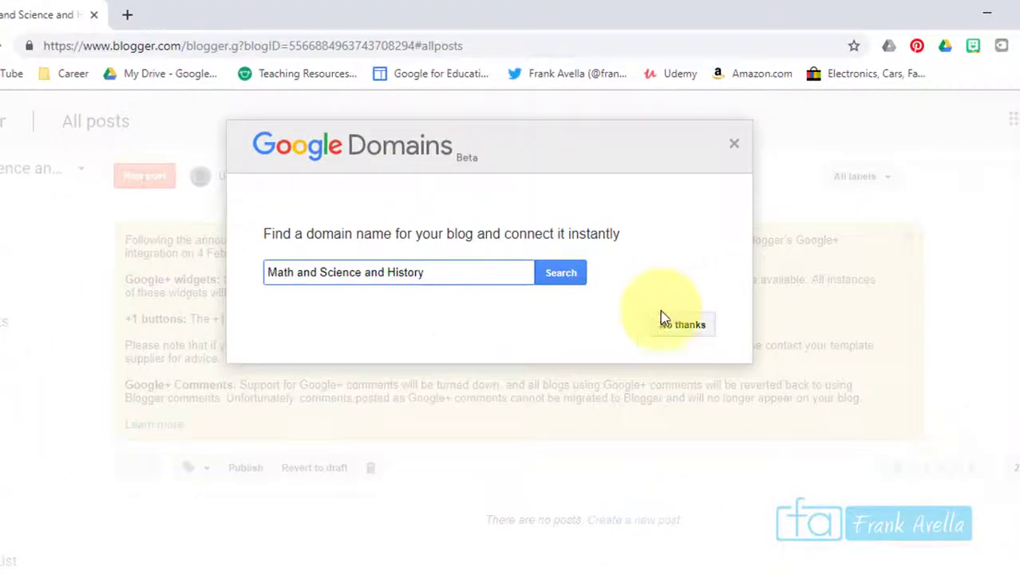
left_click(683, 329)
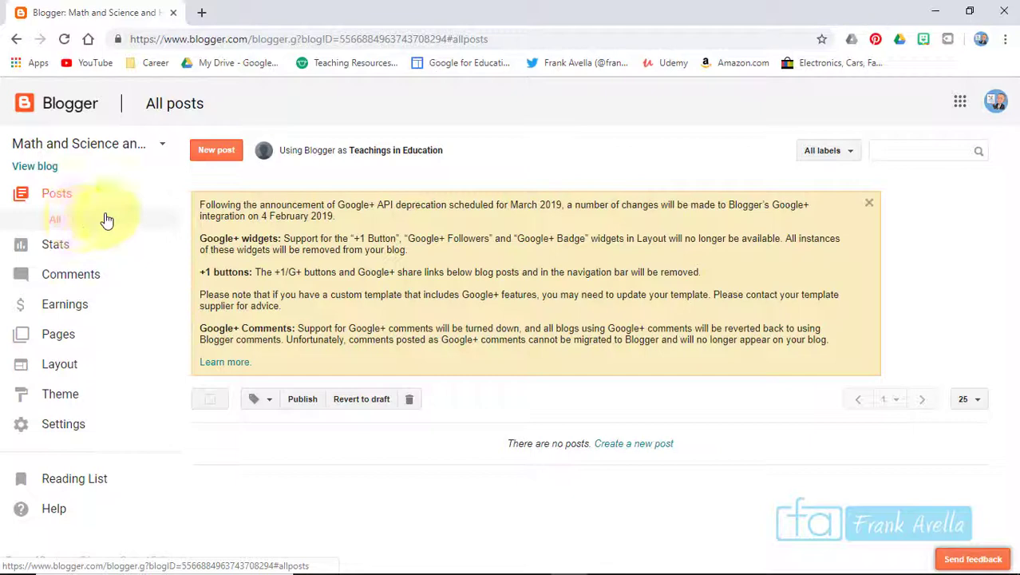
left_click(870, 204)
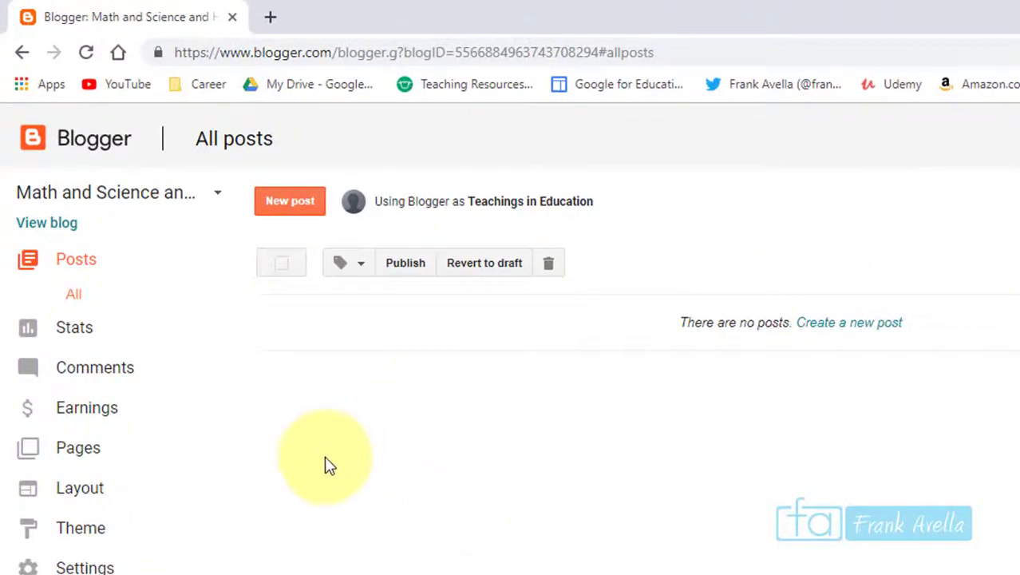
Step: Publish a post titled First Post with the text 'This is my first post!'
left_click(300, 197)
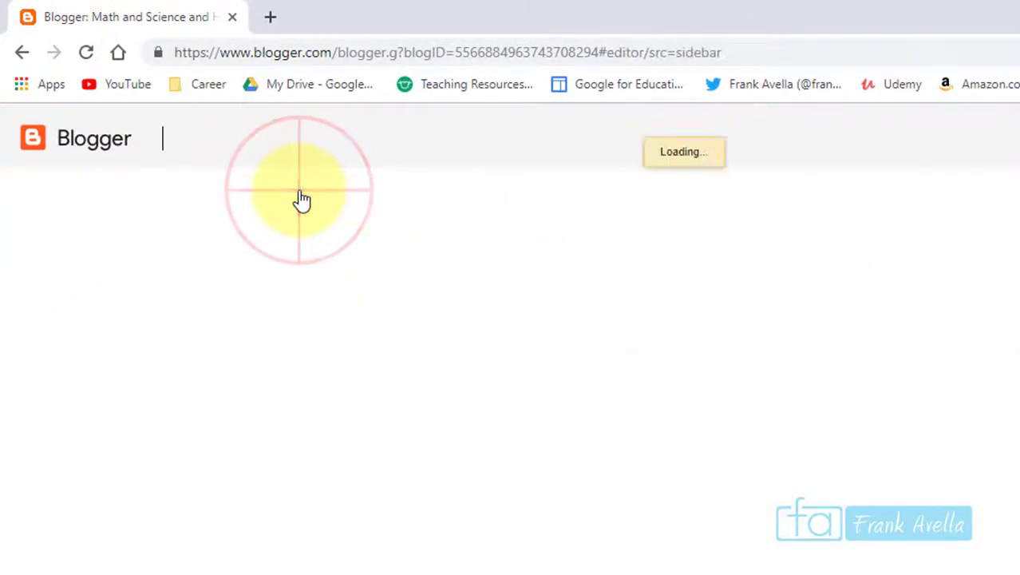
key("BackSpace")
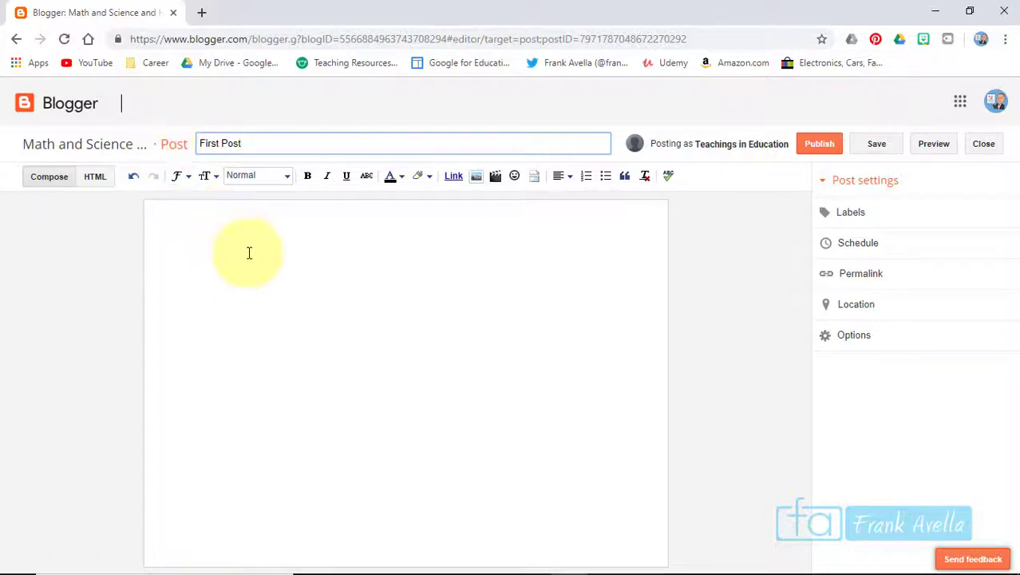
left_click(229, 216)
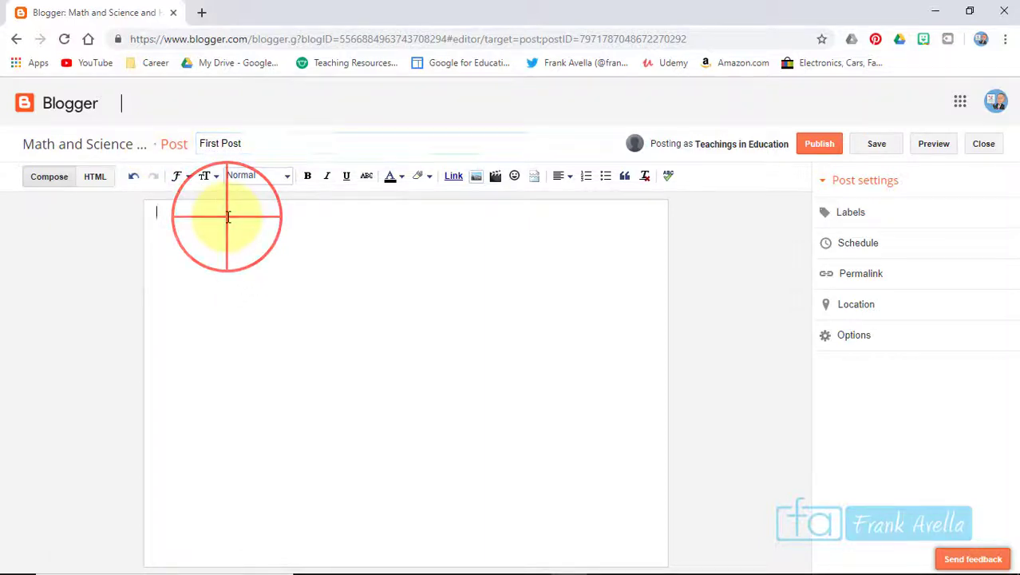
type("This is my first post!")
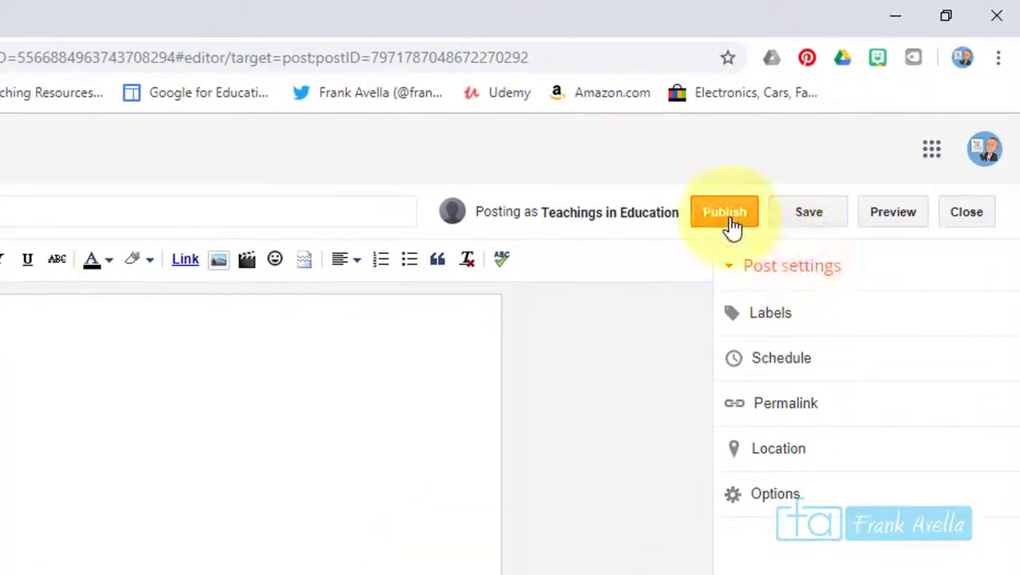
left_click(727, 220)
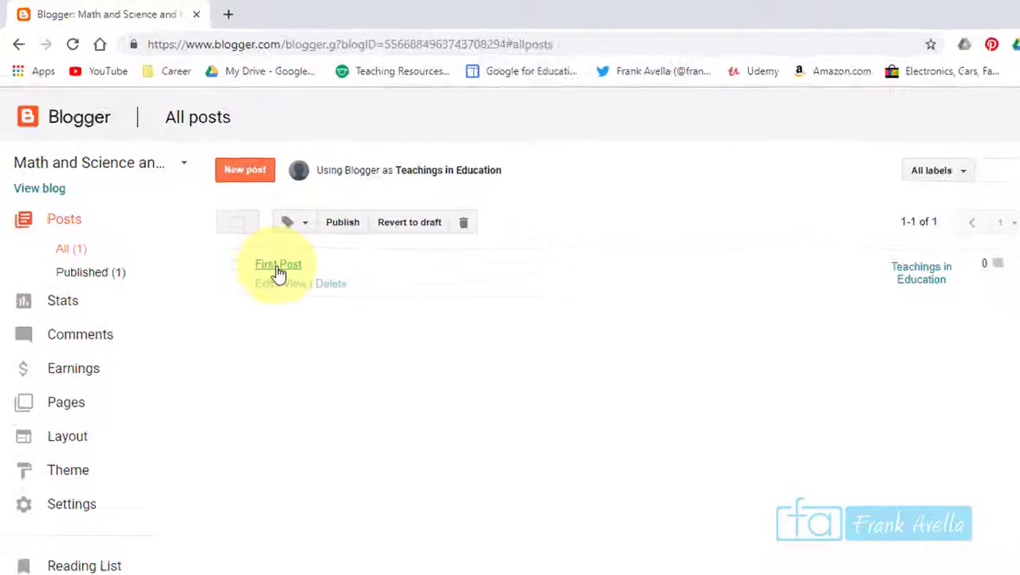
Step: Publish a post titled 'Second Post' reading 'This is my second post'
left_click(275, 191)
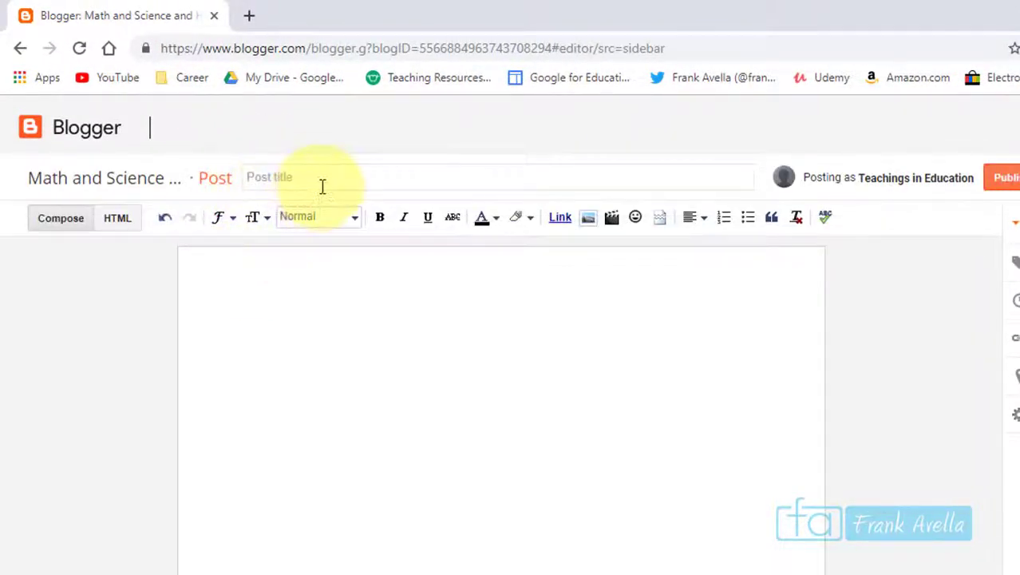
left_click(321, 185)
type("Second Post")
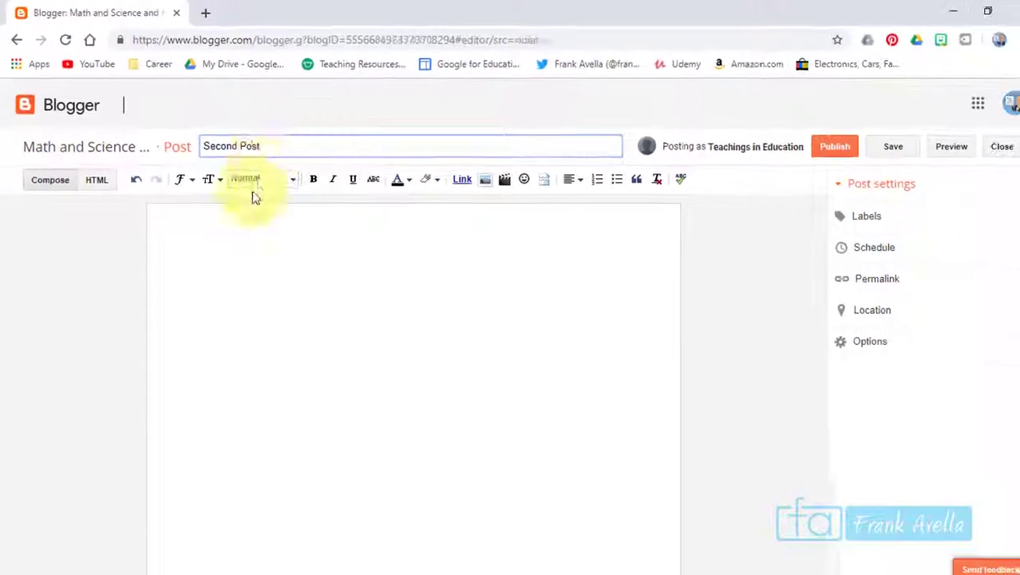
left_click(236, 239)
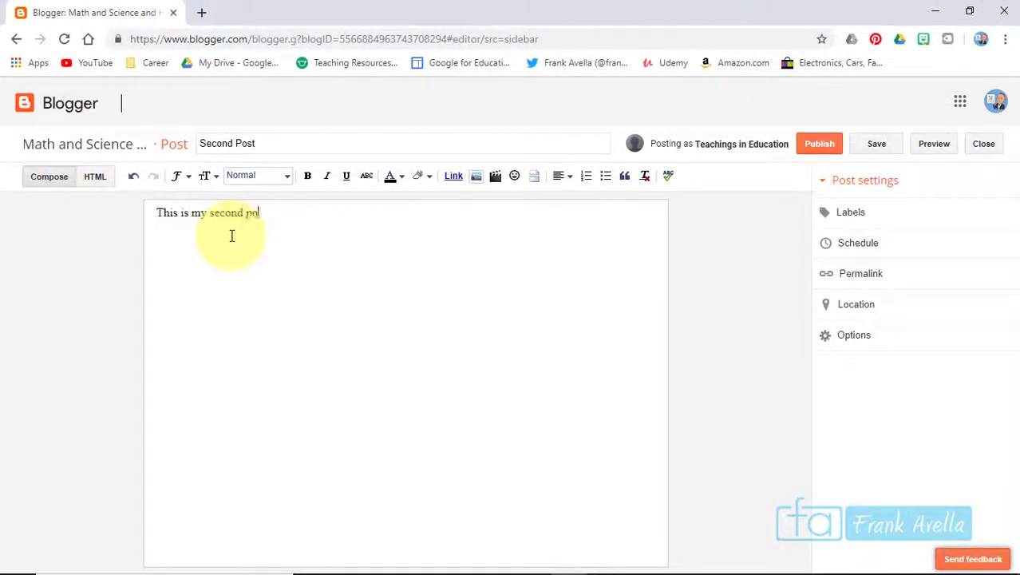
left_click(831, 150)
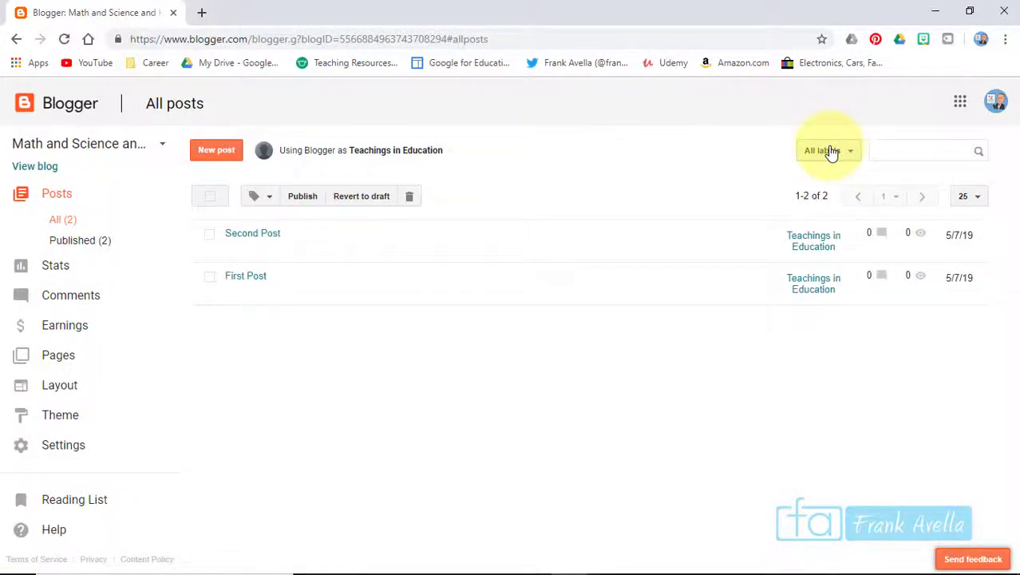
Step: Write a post titled 'Third Post' reading 'This is my third post' and save it as a draft
left_click(206, 150)
type("Third Post")
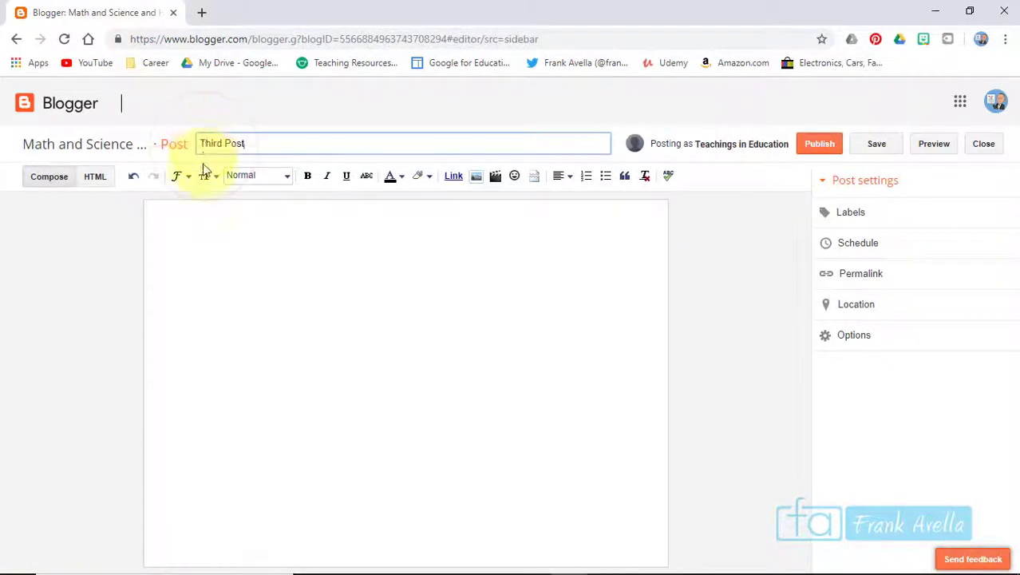
left_click(705, 411)
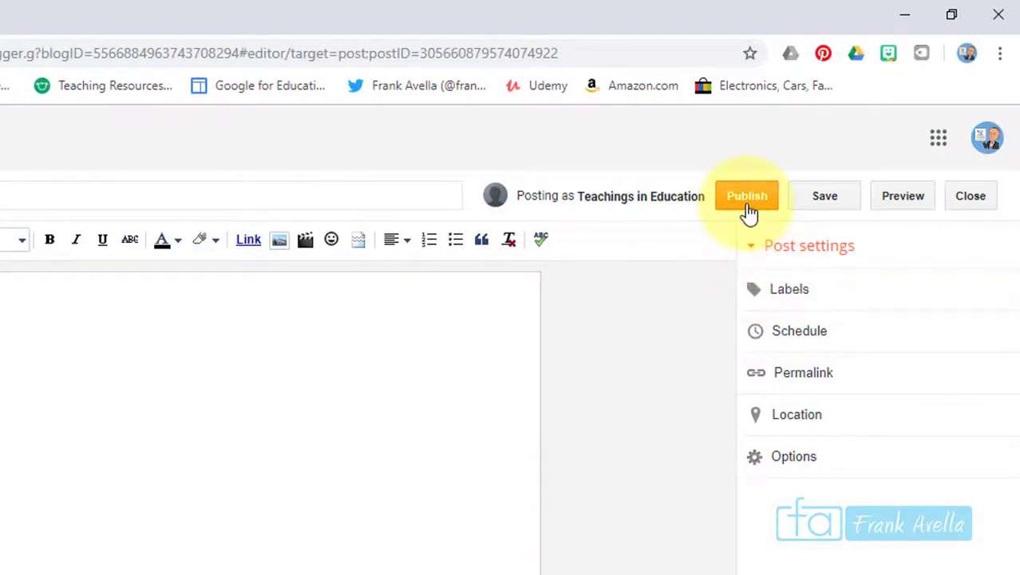
left_click(830, 199)
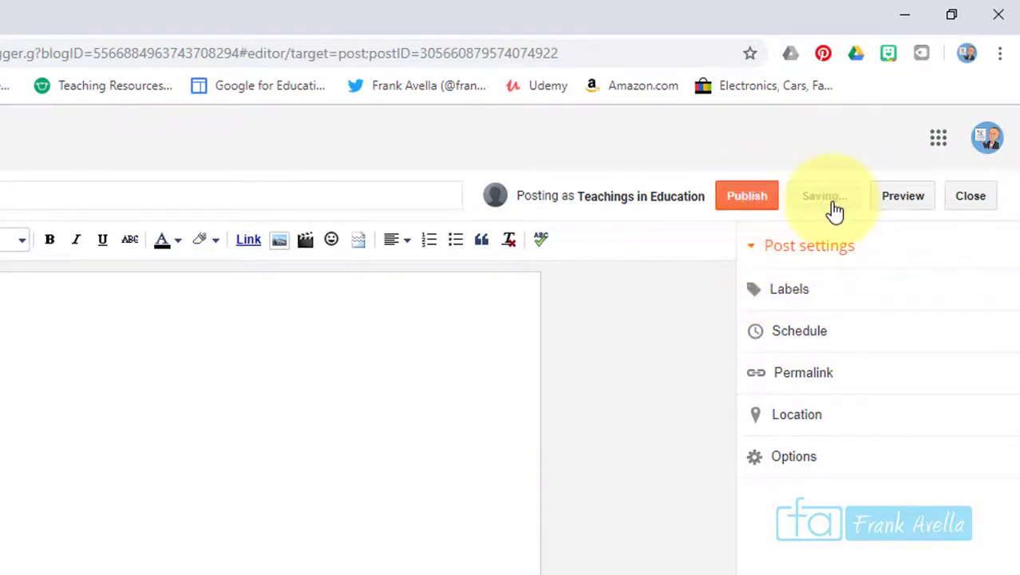
Step: Preview Third Post, close the preview, and publish it
left_click(895, 201)
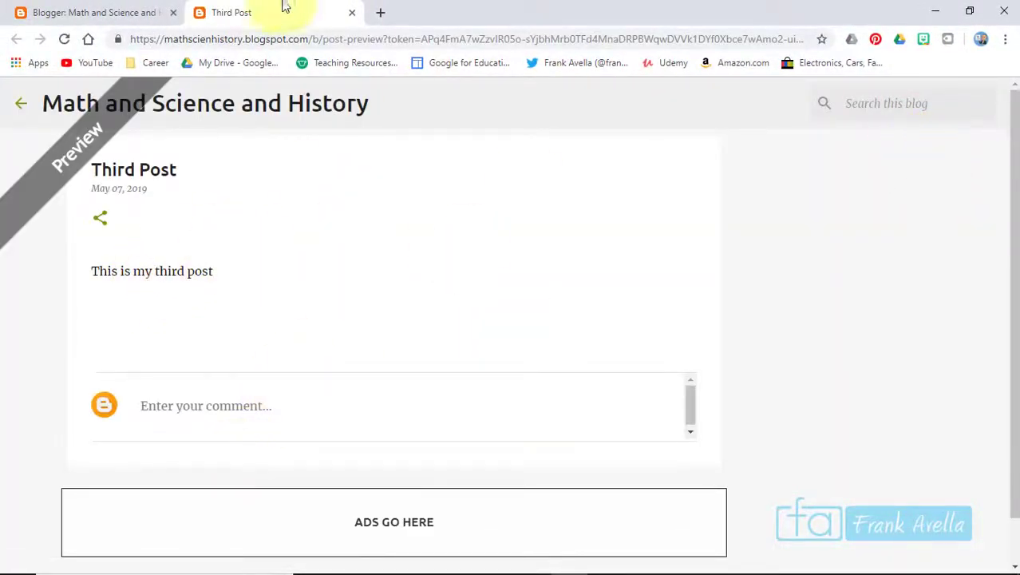
left_click(61, 15)
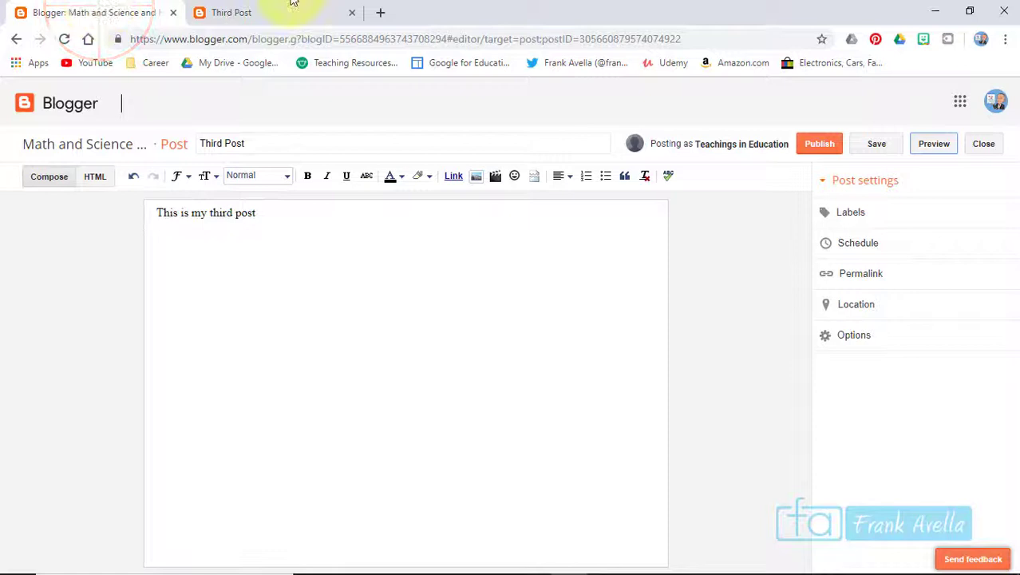
left_click(356, 13)
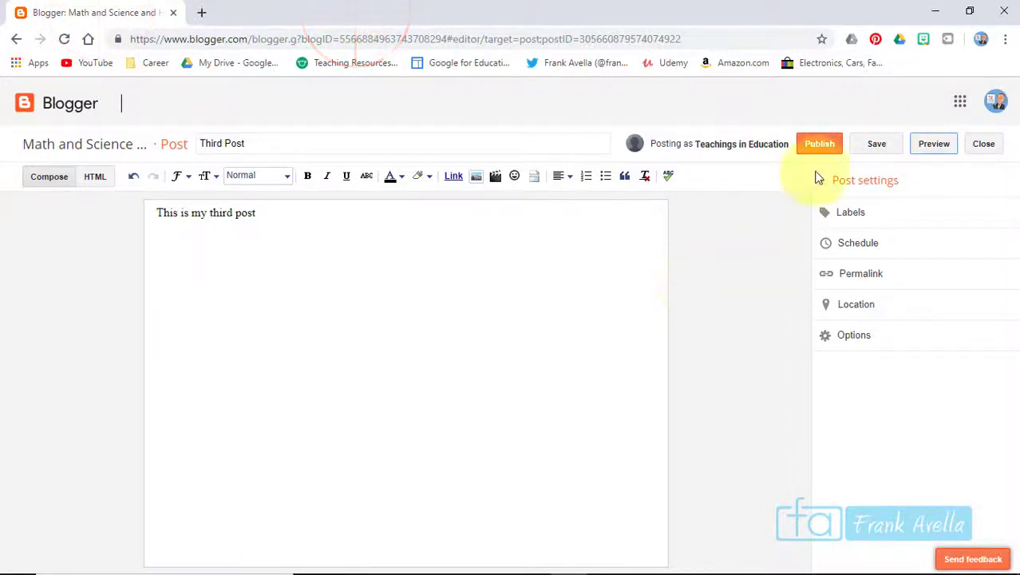
left_click(821, 141)
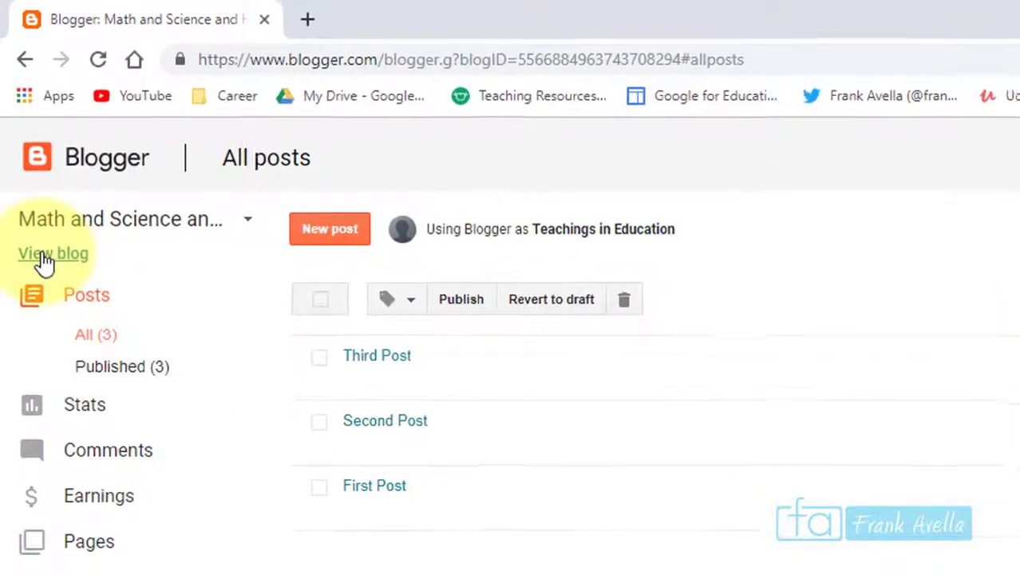
Step: View the live blog in a new tab and scroll through its three posts
left_click(46, 260)
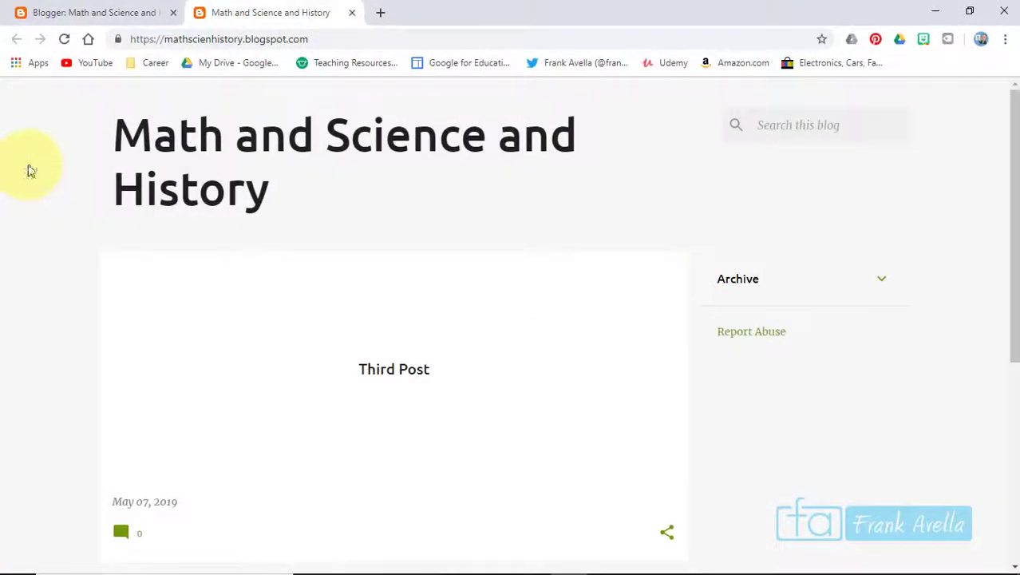
left_click_drag(1011, 125, 1009, 380)
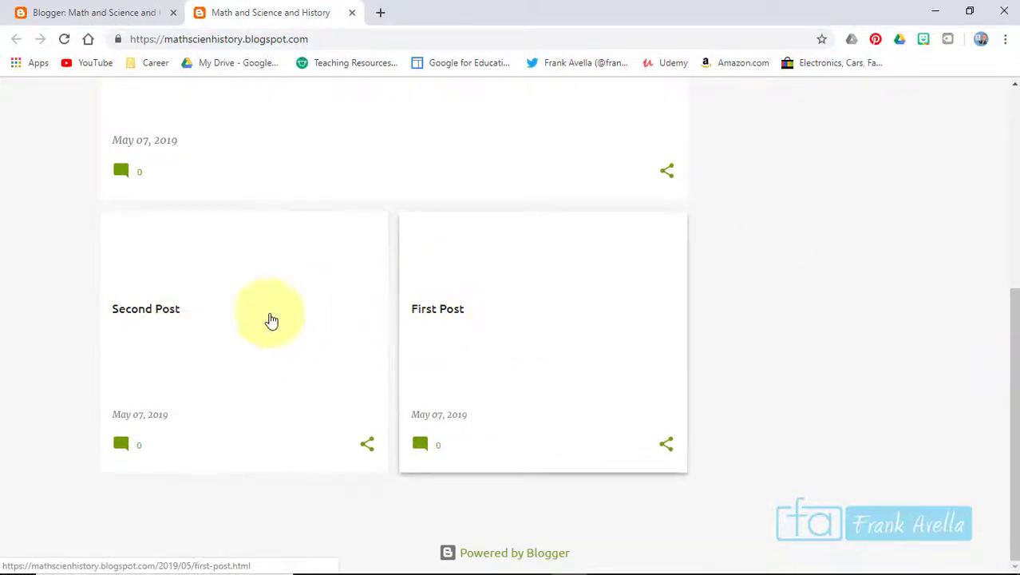
left_click(1011, 442)
left_click_drag(1011, 441, 1003, 390)
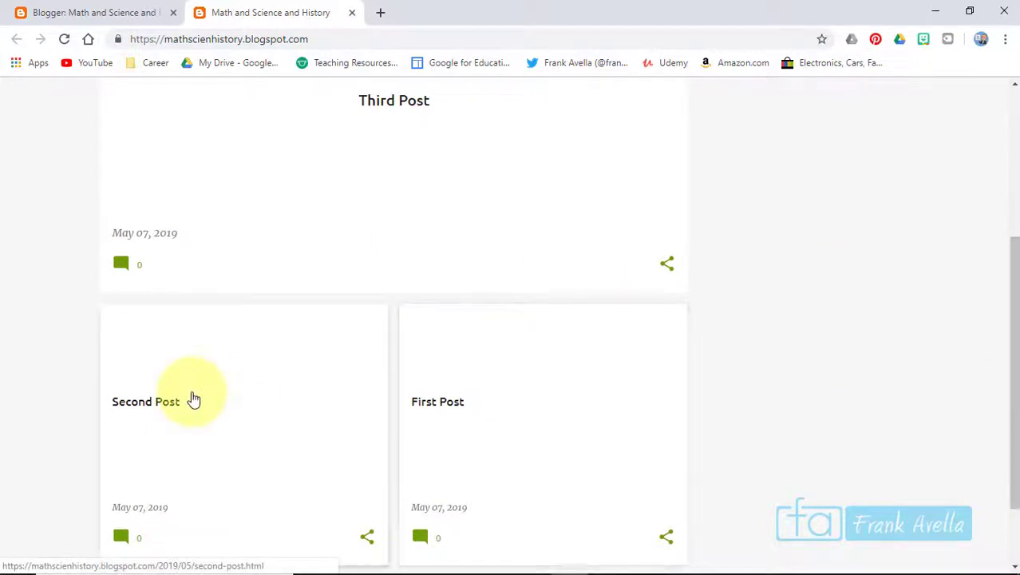
left_click_drag(1008, 426, 1012, 353)
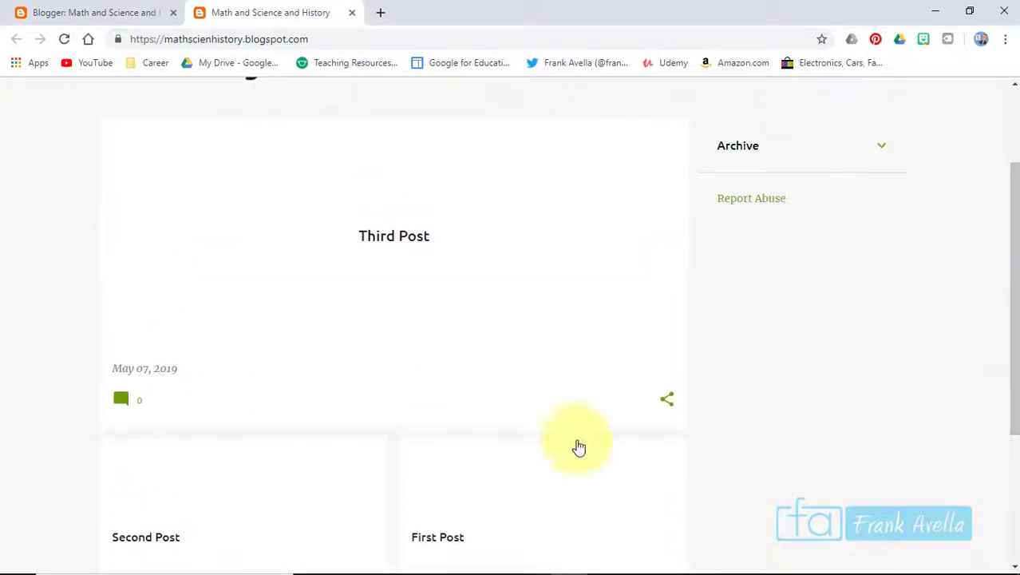
Step: Visit the Third Post page, check its sharing options, and return to the blog home
left_click(390, 288)
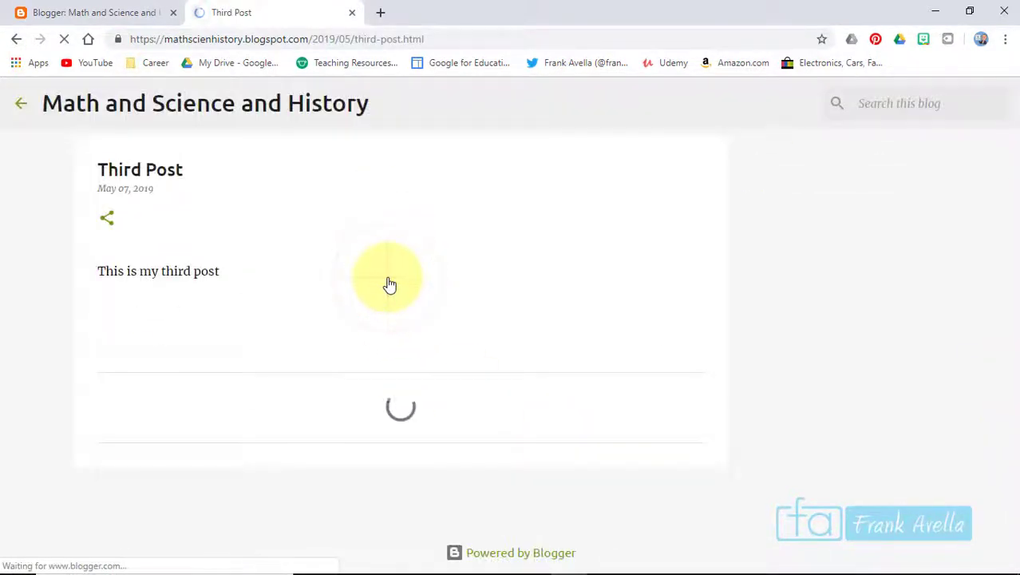
left_click(108, 218)
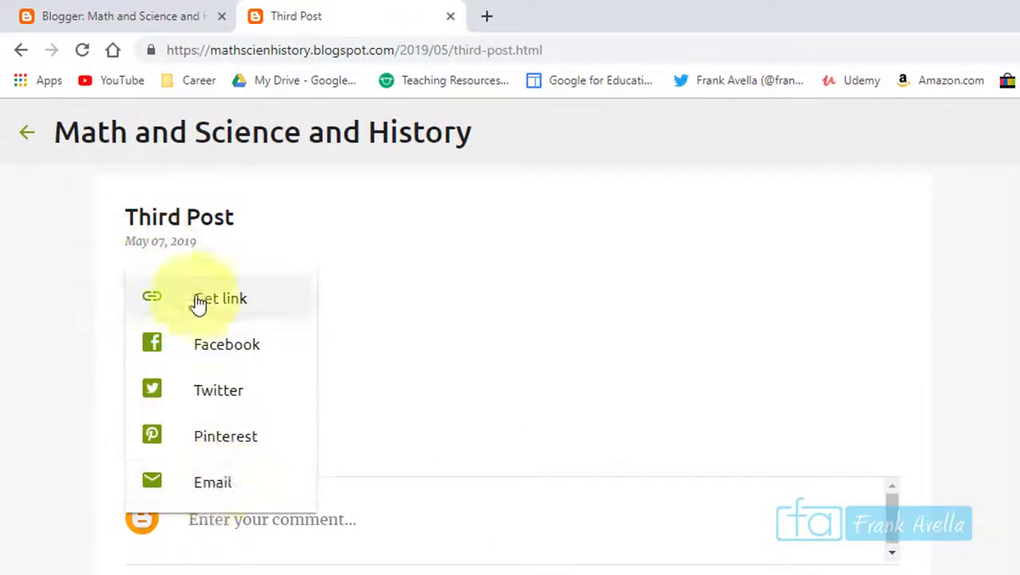
left_click(383, 251)
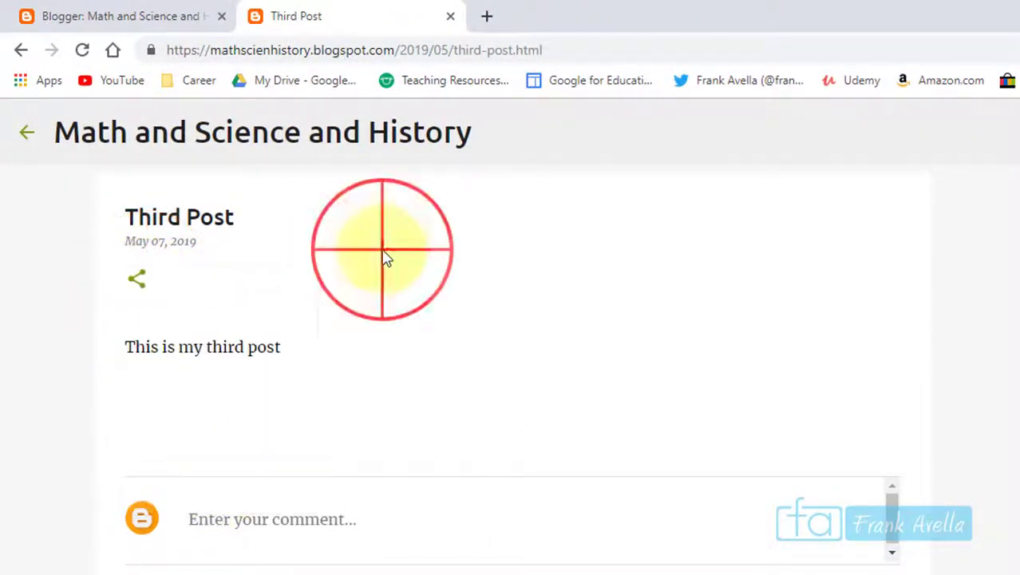
left_click(26, 132)
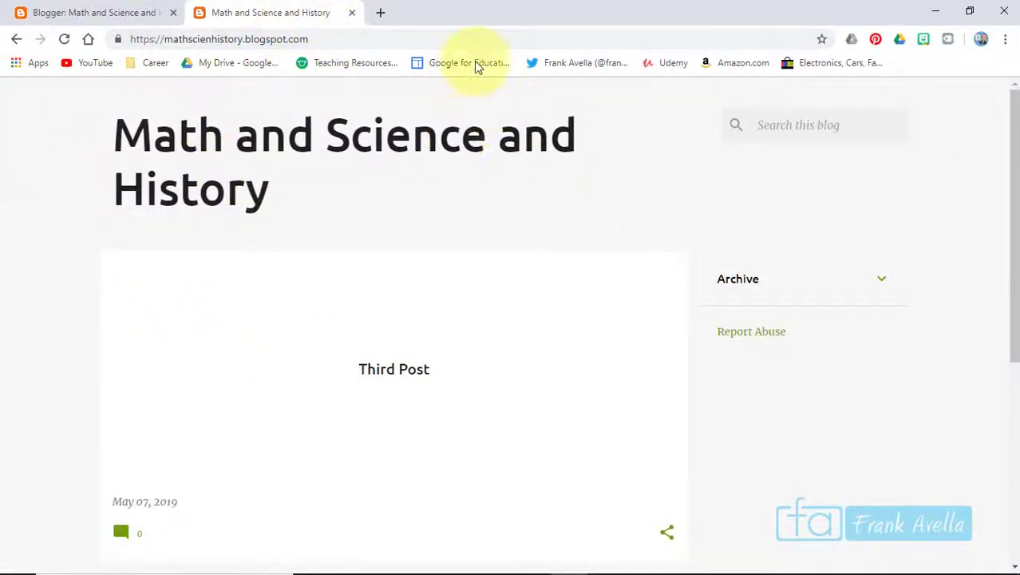
Step: Close the live blog tab and delete Third Post, confirming the deletion
left_click(352, 13)
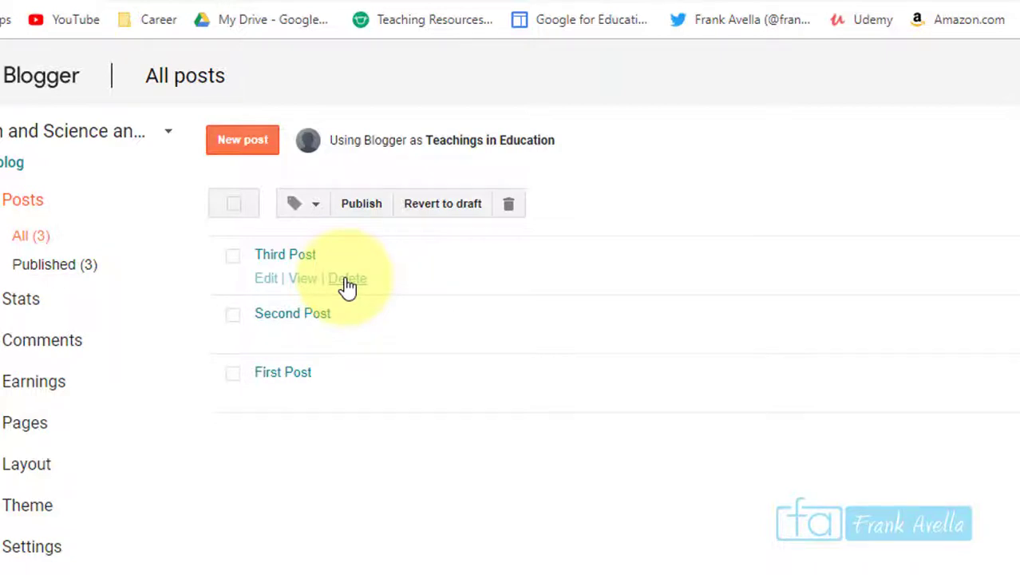
left_click(347, 280)
left_click(755, 101)
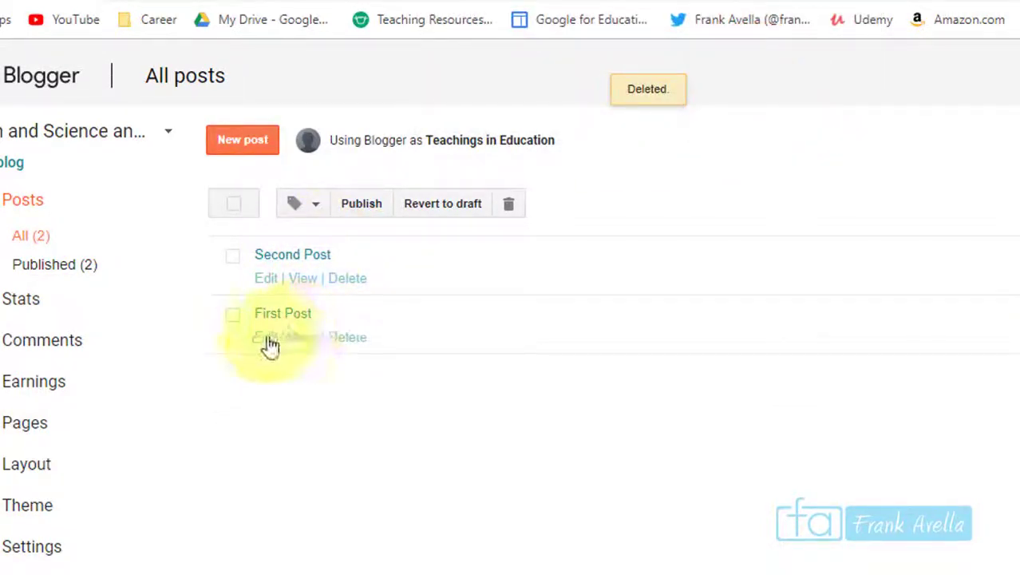
Step: Add the text 'ffff' to First Post and update it
left_click(269, 345)
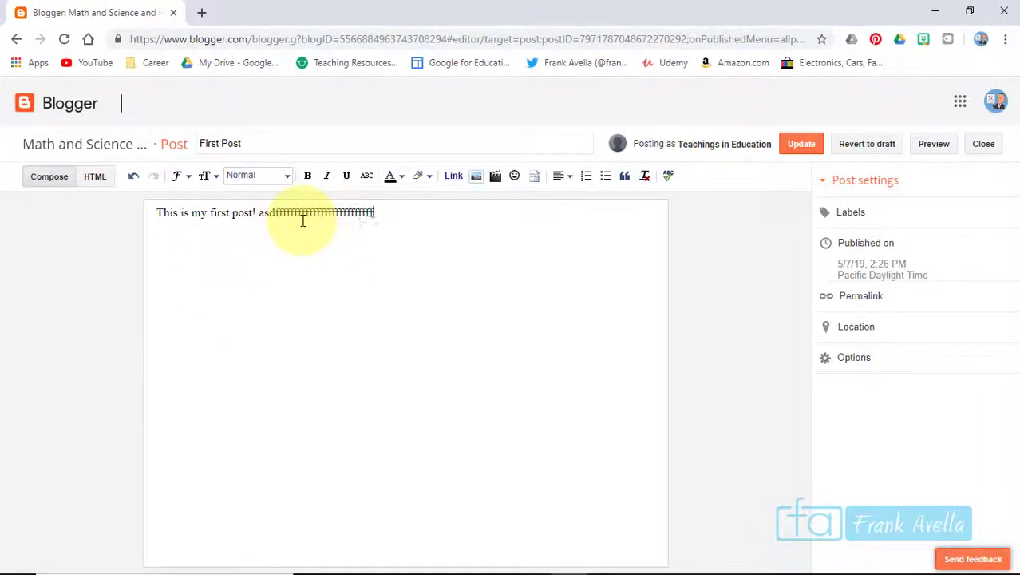
type("fffffffffffffffffffffffff")
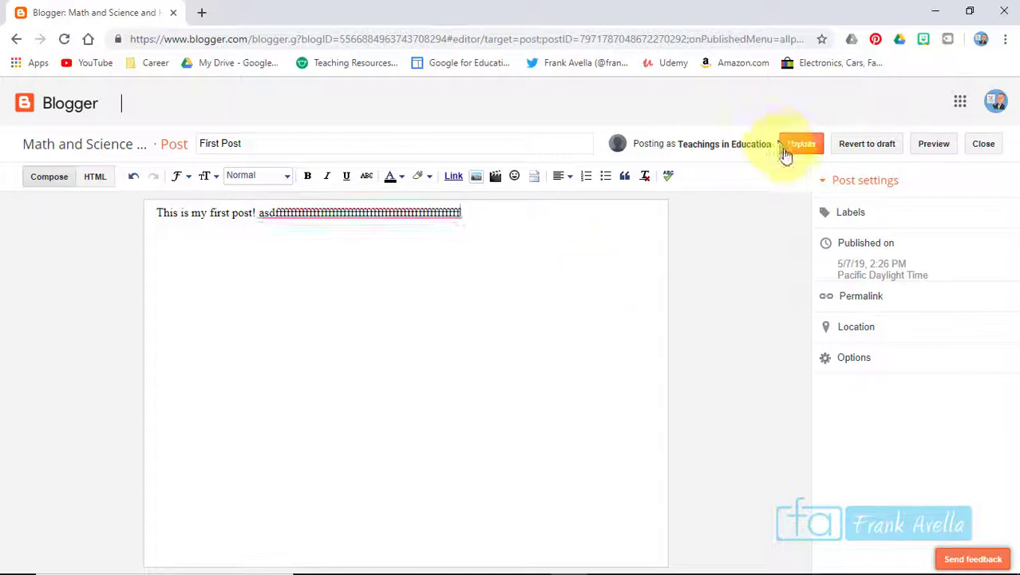
left_click(796, 151)
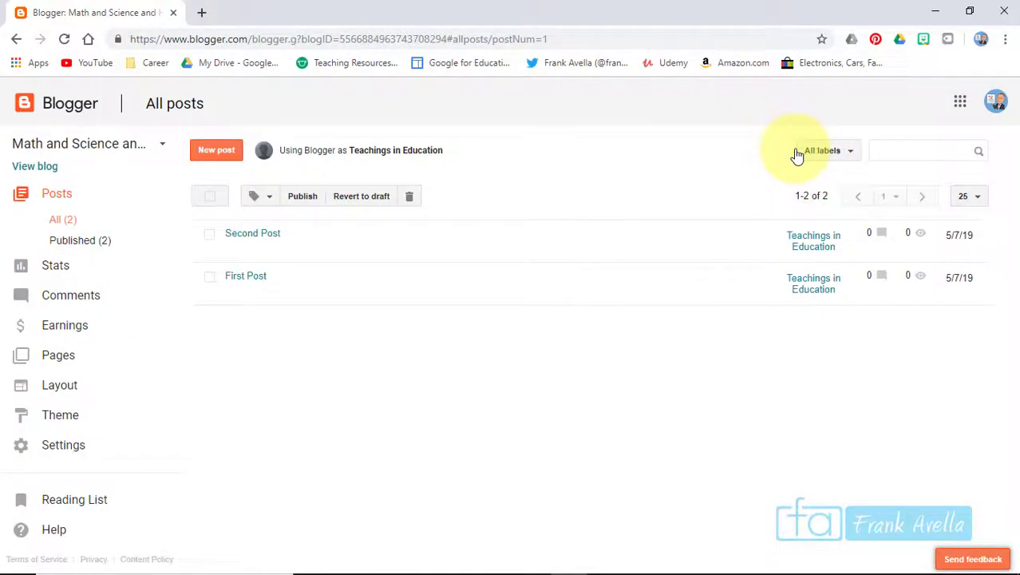
Step: Give Second Post the label 'Sample Posts'
left_click(259, 239)
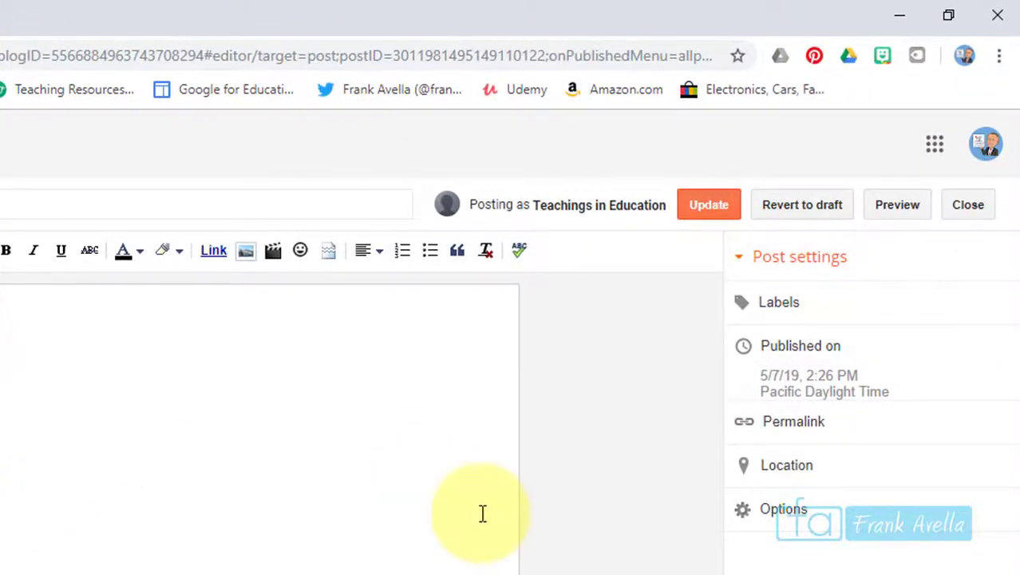
left_click(762, 306)
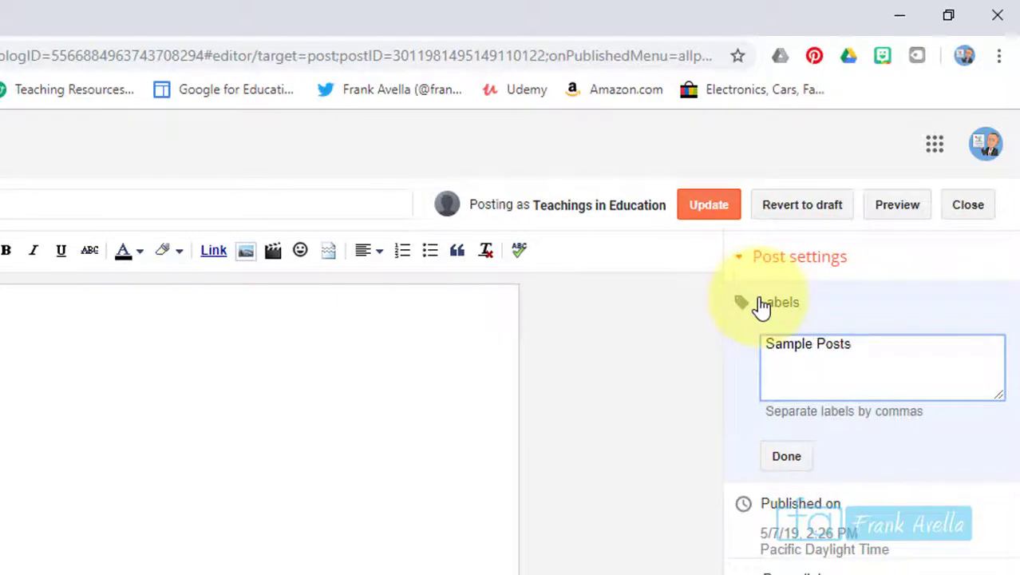
left_click(790, 457)
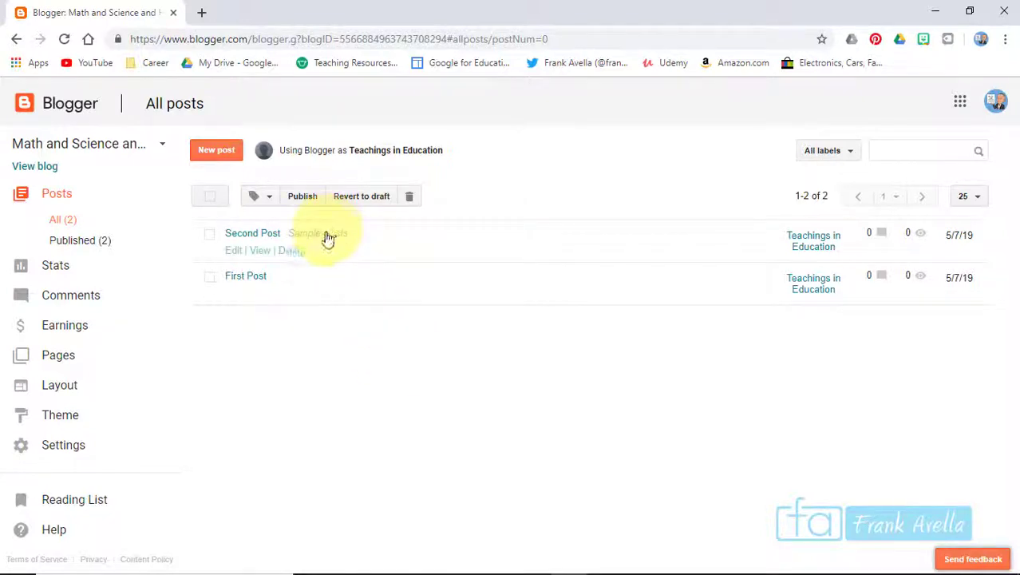
Step: Apply the existing Sample Posts label to First Post and update it
left_click(246, 276)
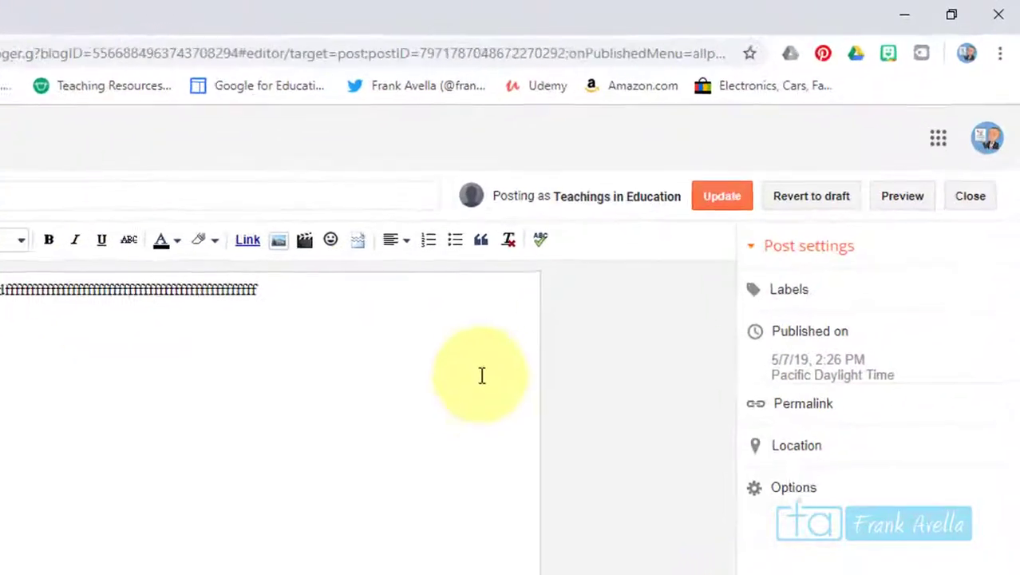
left_click(792, 287)
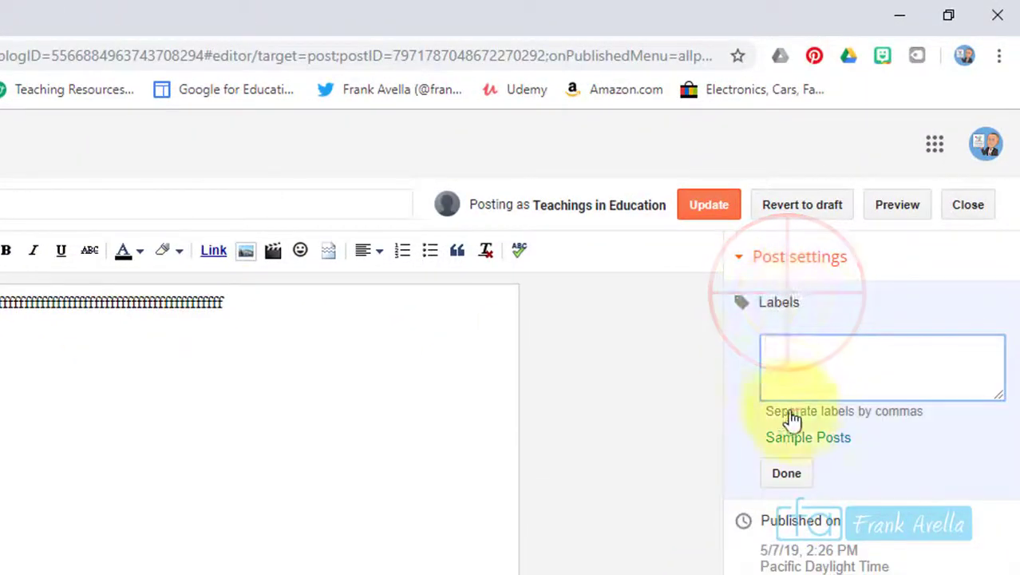
left_click(802, 439)
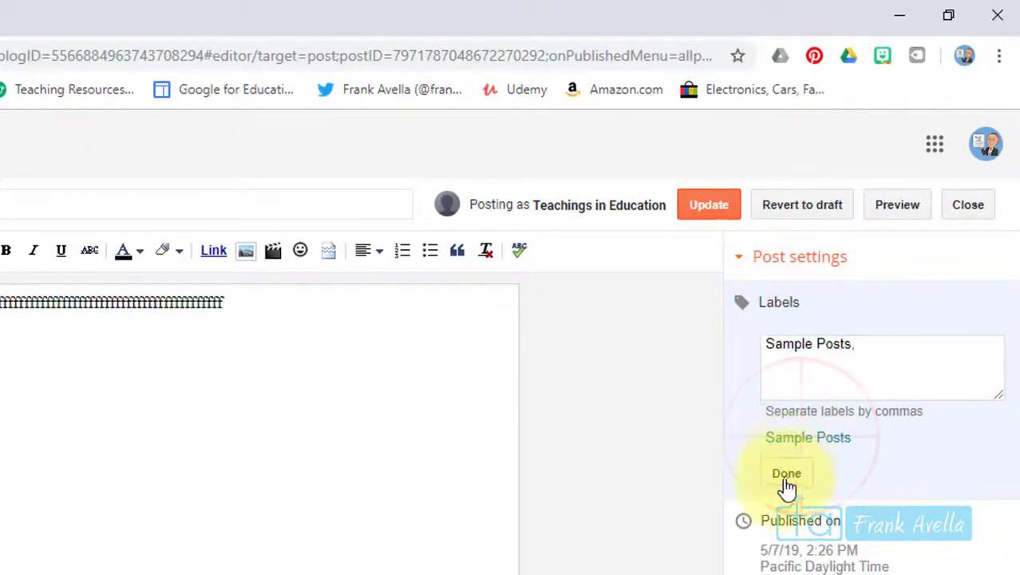
left_click(787, 479)
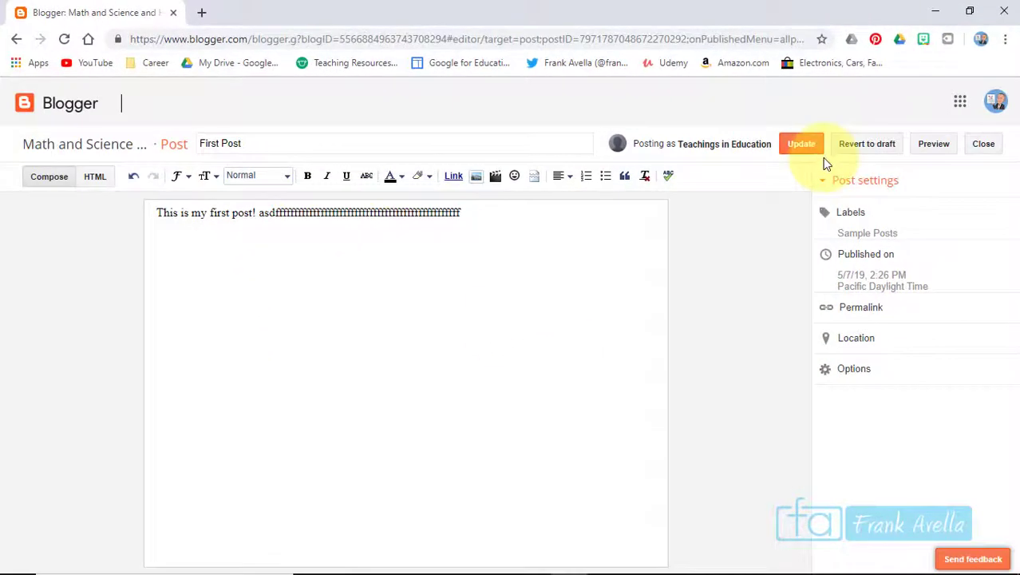
left_click(802, 144)
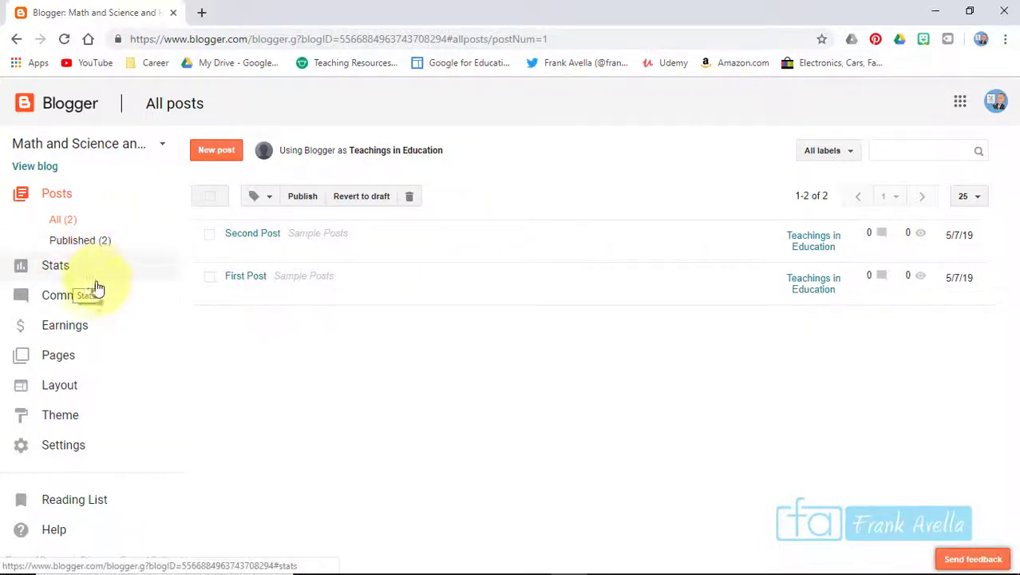
Step: View the blog's Overview stats, showing 2 pageviews and 0 followers
left_click(56, 270)
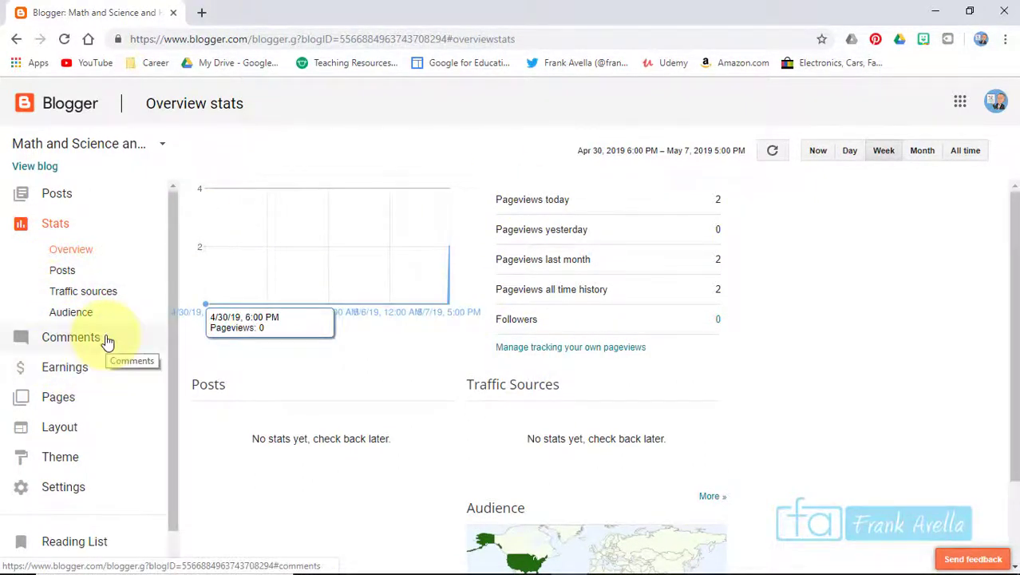
Step: On the Layout page, add a Pages gadget to the Sidebar (Item Page) section
left_click(80, 432)
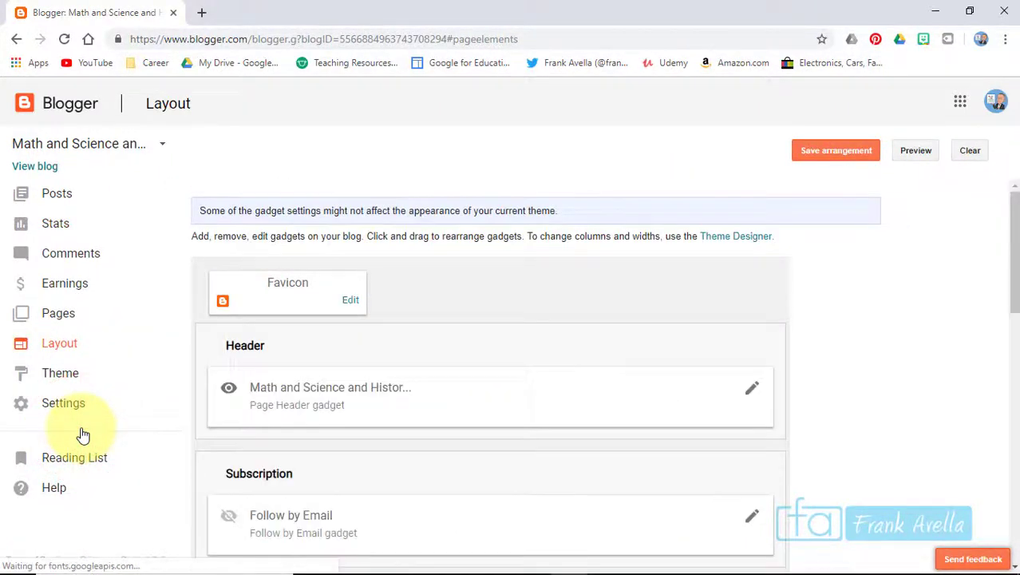
left_click(1016, 266)
left_click_drag(1015, 266, 1012, 534)
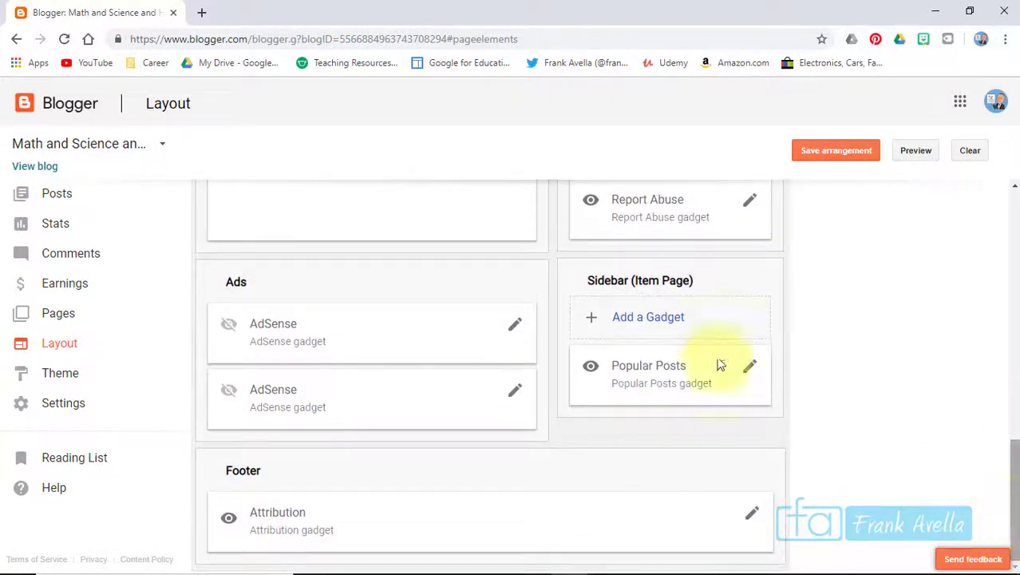
left_click(660, 319)
left_click_drag(483, 88, 479, 296)
left_click(459, 142)
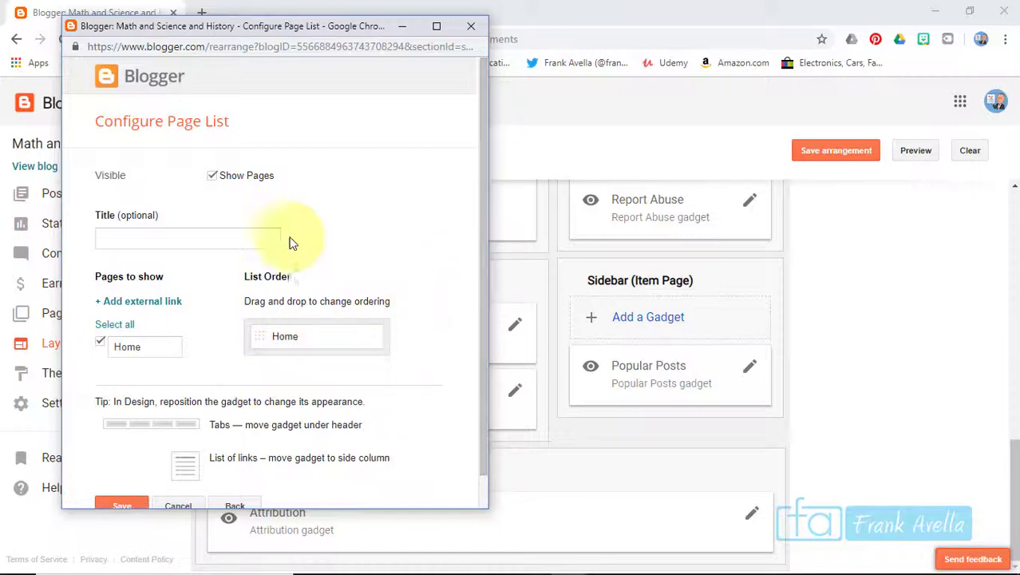
Step: Title the Pages gadget 'Page 2' and save it
left_click(232, 244)
type("Page 2")
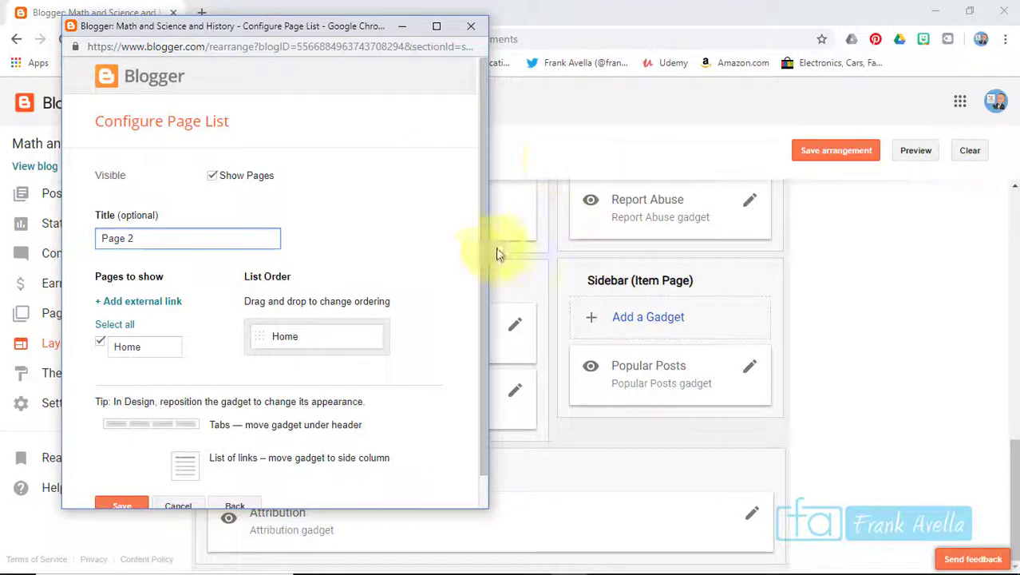
left_click_drag(480, 286, 476, 365)
left_click(119, 467)
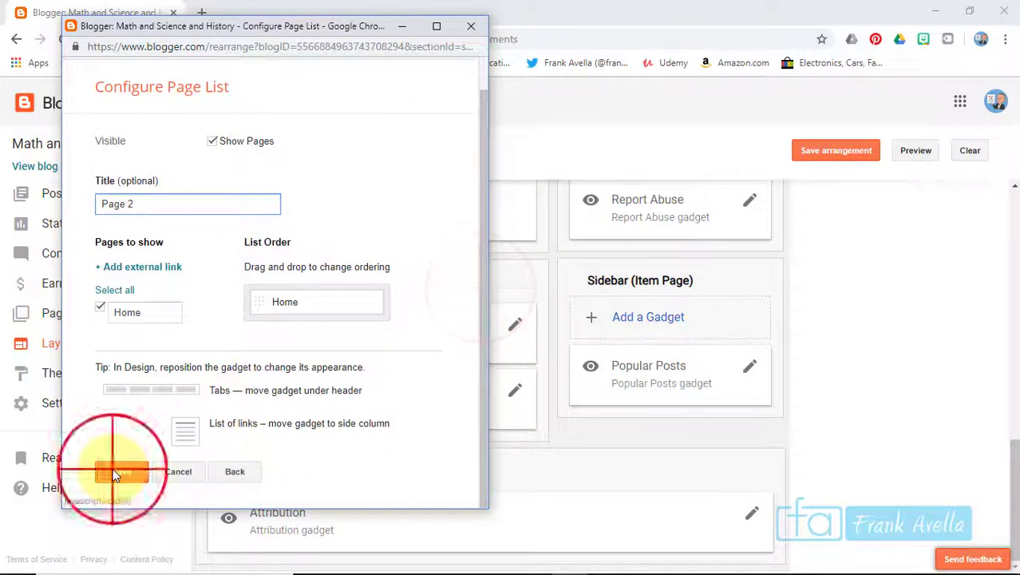